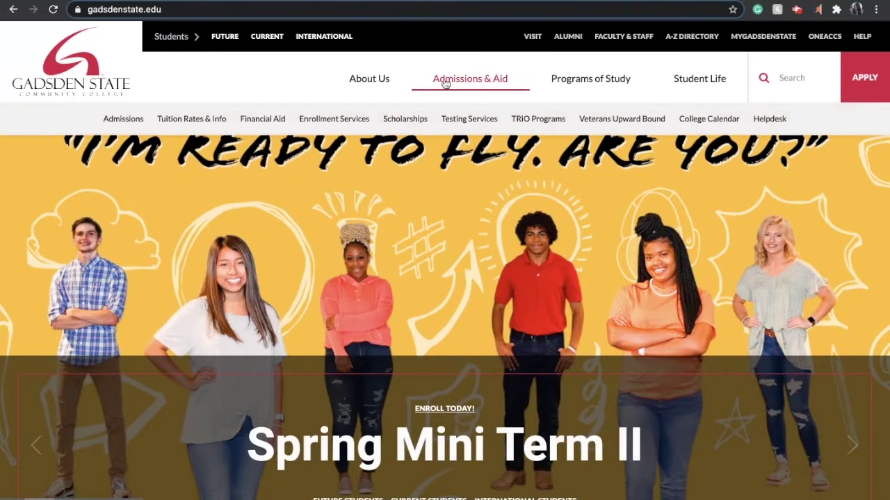
Step: Open the Gadsden State Scholarships page and scroll down through its Start Here steps
click(412, 123)
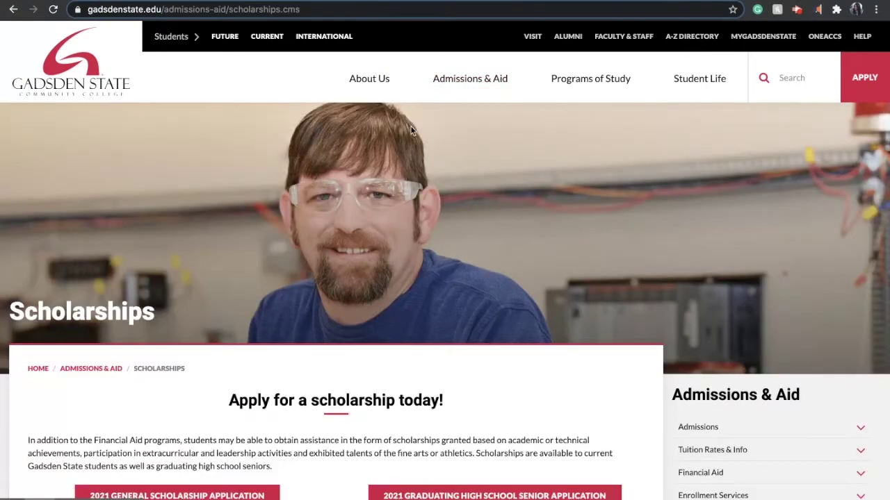
scroll(427, 373, down, 1)
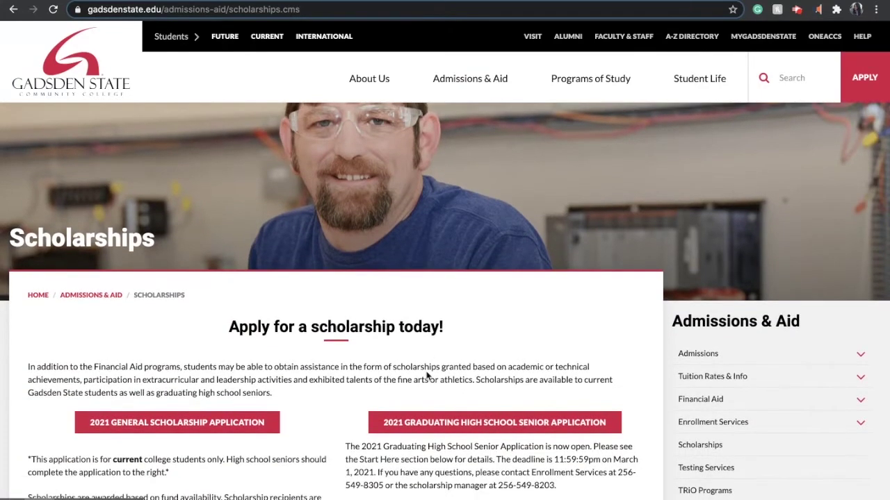
scroll(427, 375, down, 2)
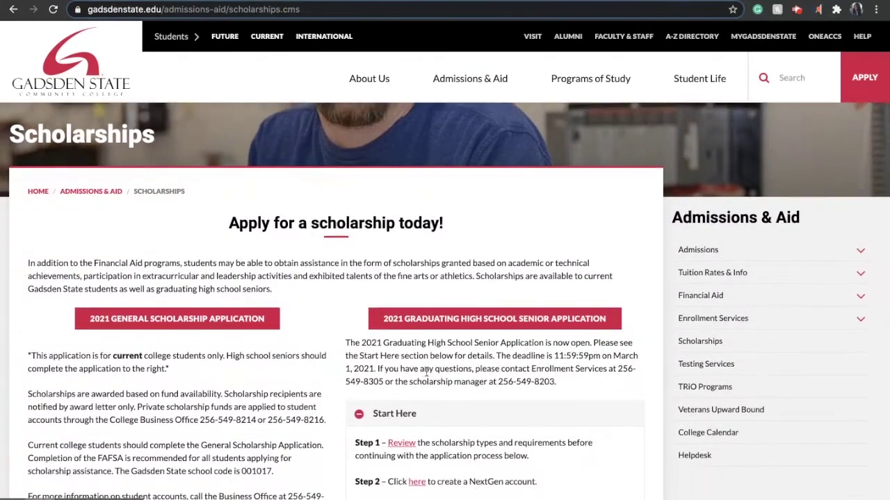
scroll(431, 403, down, 1)
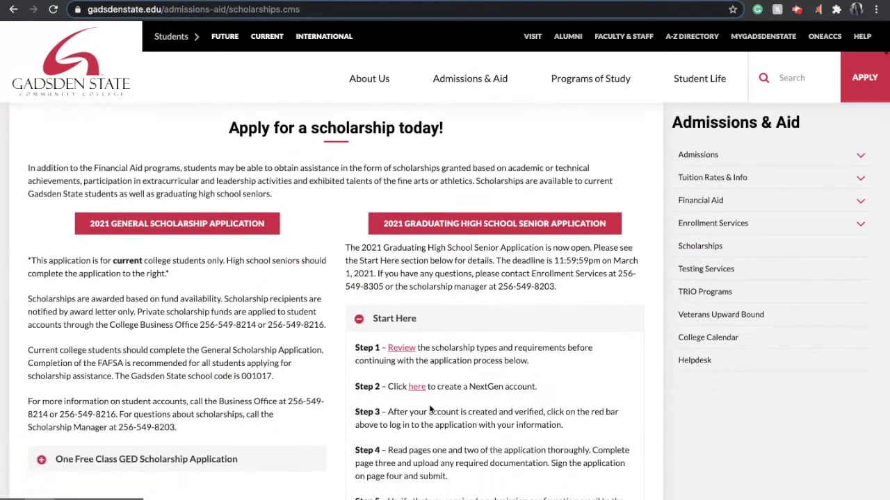
Step: Jump to the scholarship types table and read through the requirements and contacts
click(394, 351)
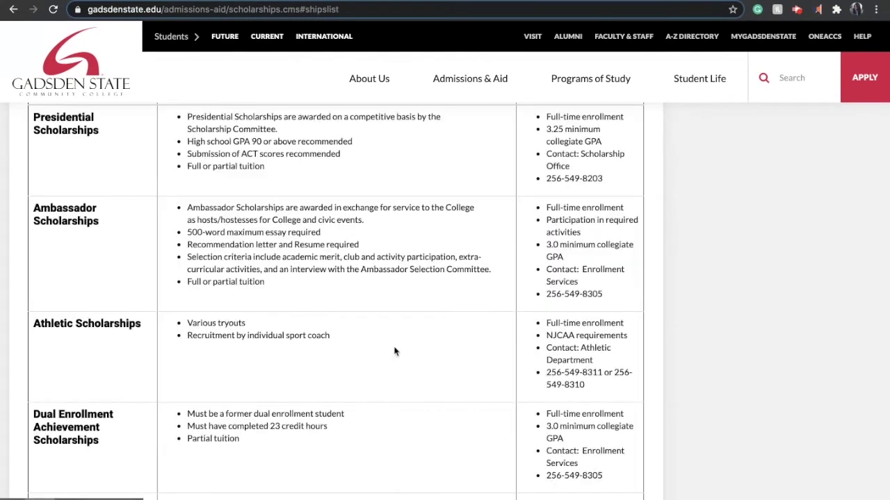
scroll(394, 351, down, 2)
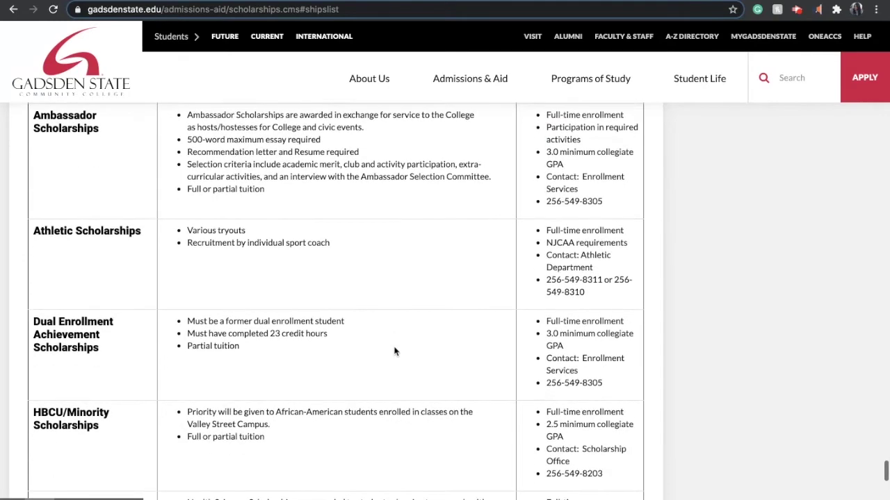
scroll(394, 351, down, 1)
scroll(394, 351, down, 3)
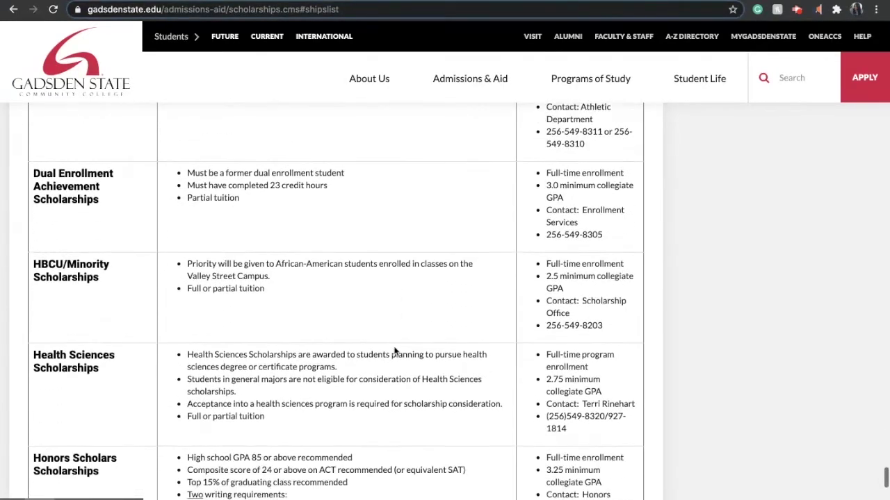
scroll(394, 347, down, 2)
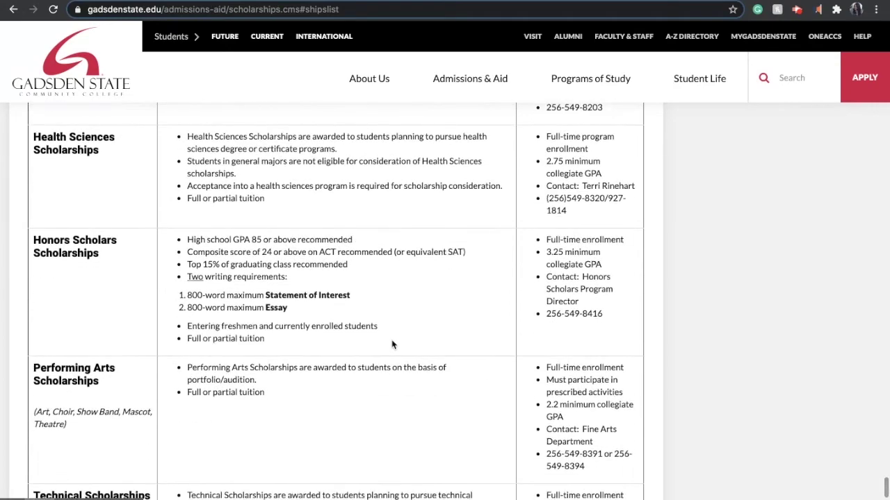
scroll(391, 345, down, 2)
scroll(392, 345, down, 1)
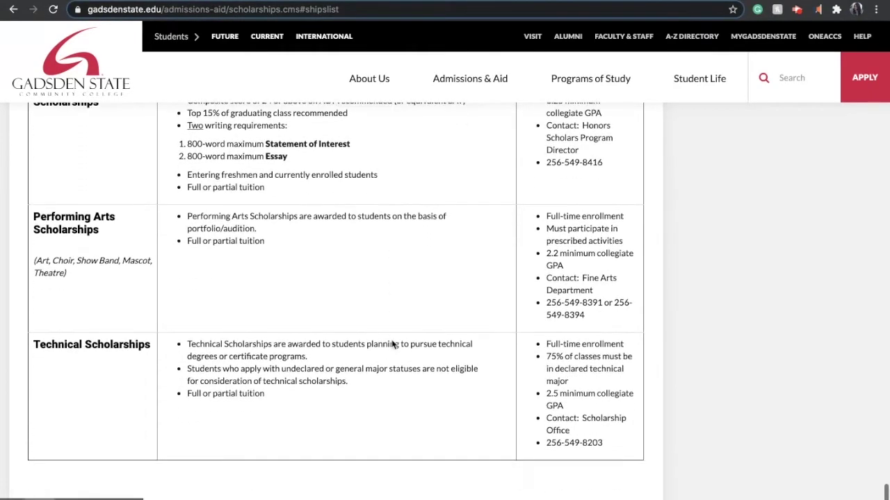
scroll(391, 341, up, 3)
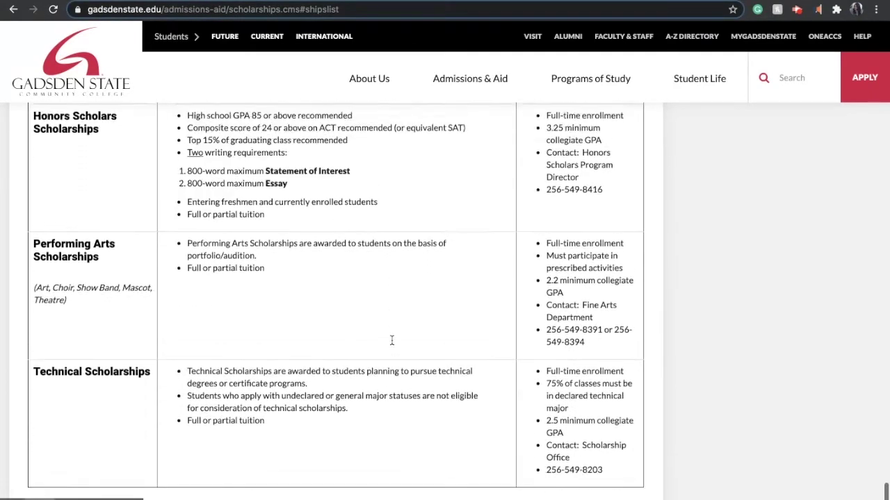
scroll(392, 344, up, 4)
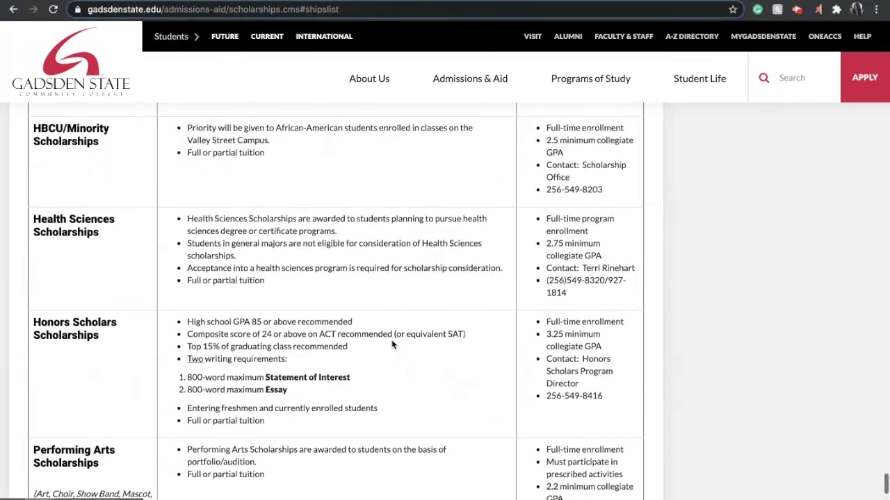
scroll(391, 342, up, 3)
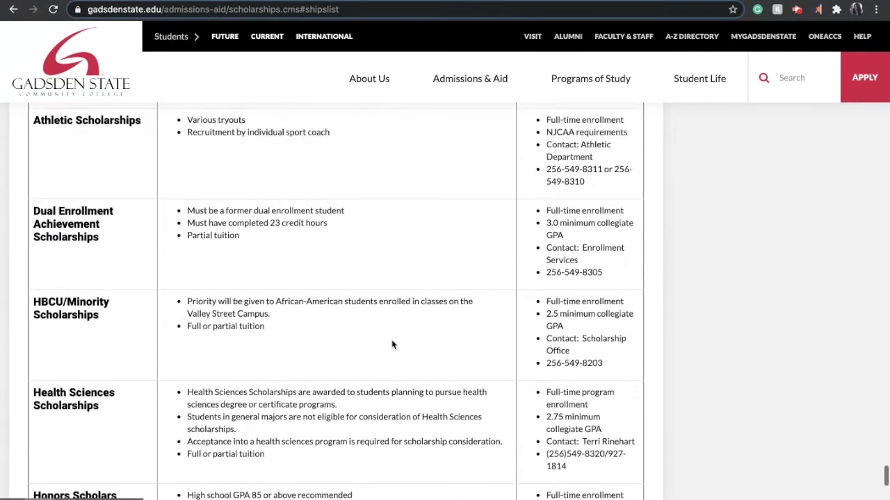
drag(885, 478, 876, 41)
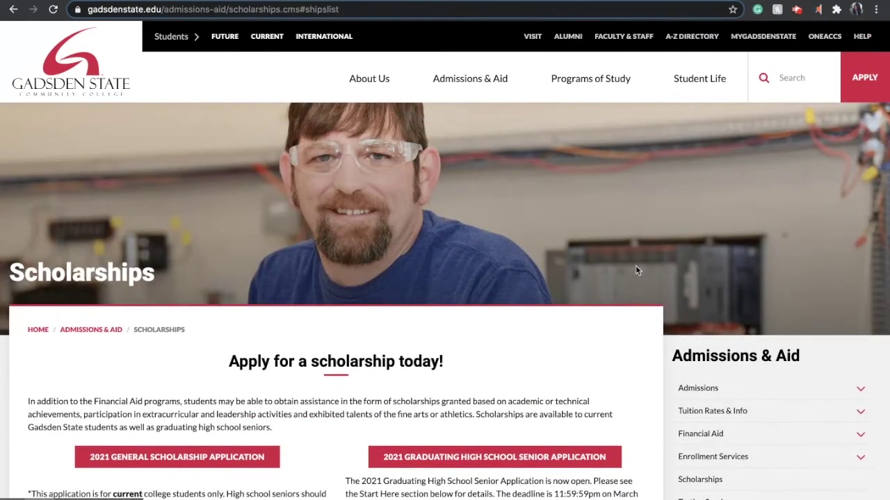
Step: Open the 2021 Graduating High School Senior Application to reach the Dynamic Forms account page
scroll(635, 266, down, 3)
scroll(635, 271, down, 2)
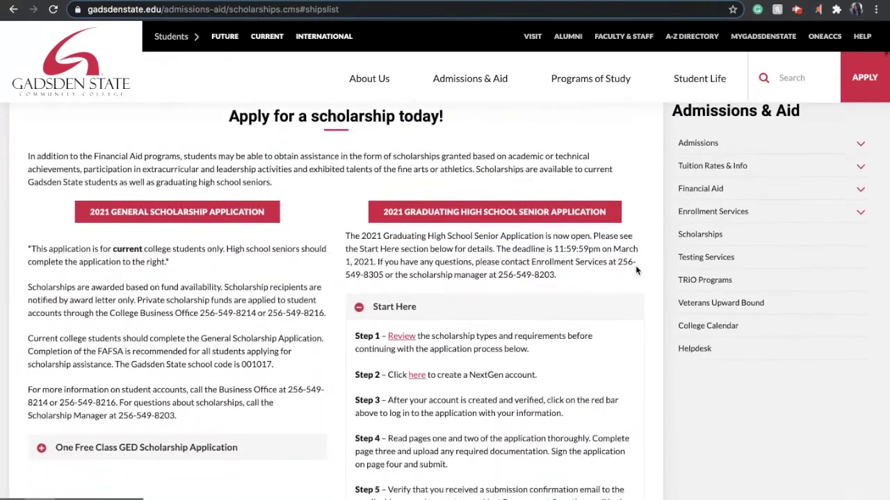
scroll(636, 270, down, 1)
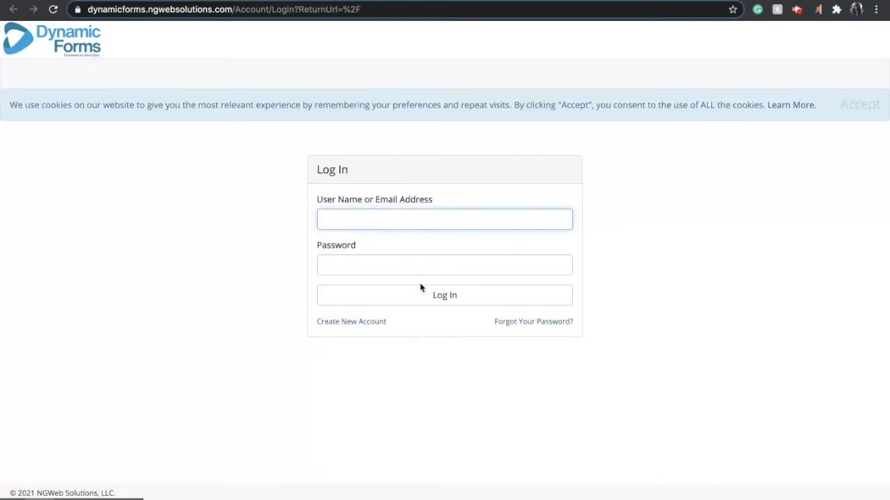
click(367, 322)
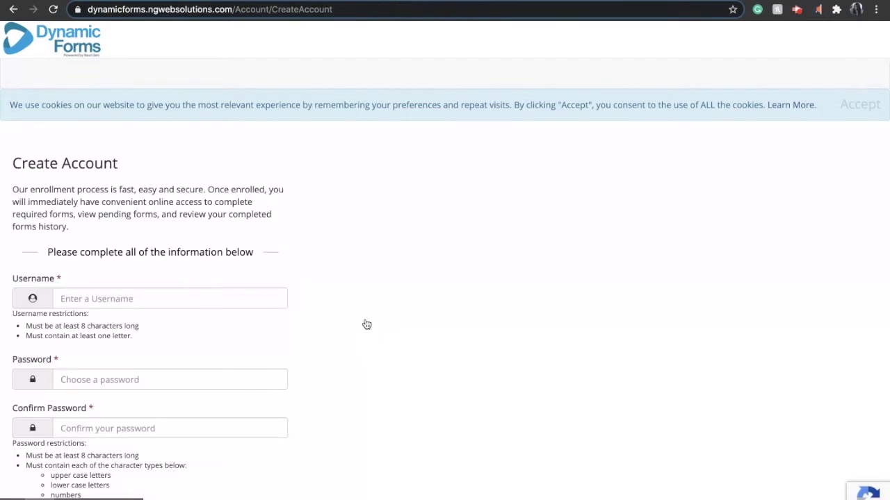
Step: Enter the new account's username and password
click(231, 298)
text(sw)
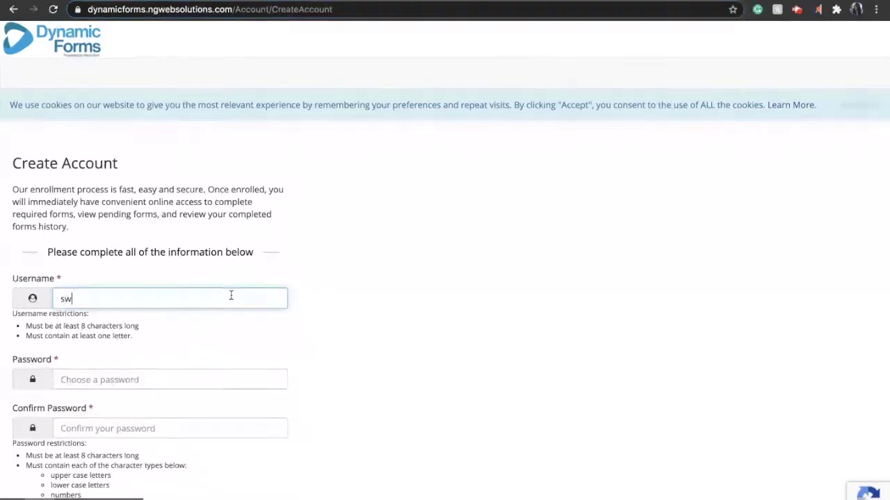
text(oopcardi)
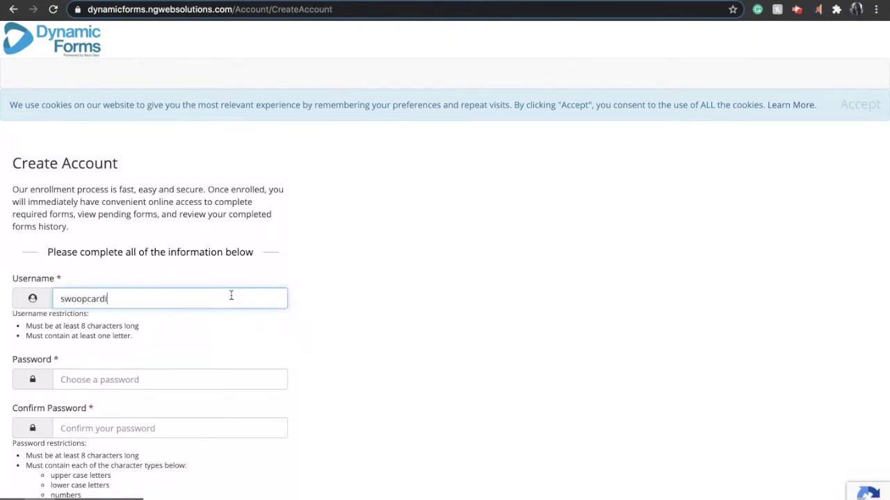
text(nal21)
key(Tab)
text(S)
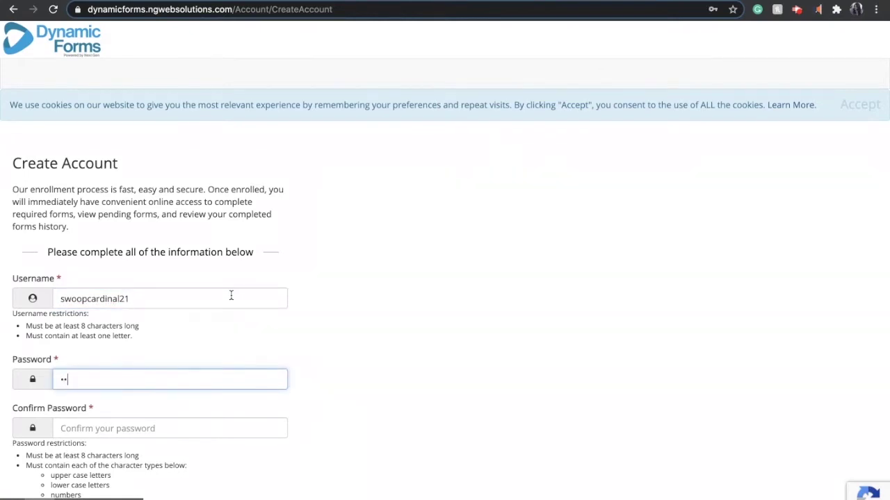
key(BackSpace)
key(BackSpace)
key(BackSpace)
key(Tab)
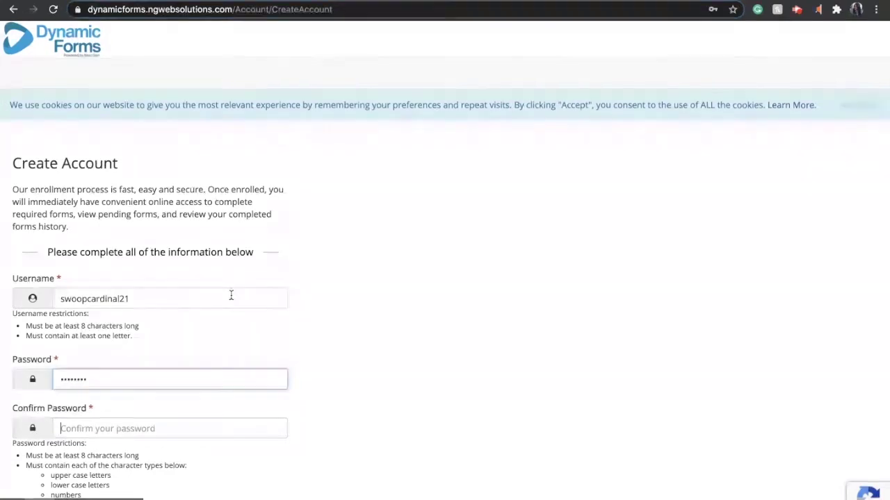
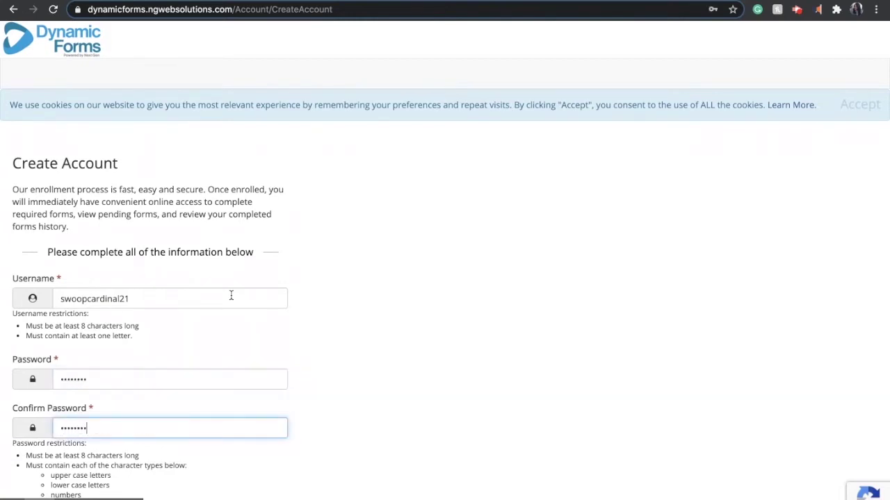
Step: Fill in the password confirmation, the applicant's first and last name, and e-mail address
key(Tab)
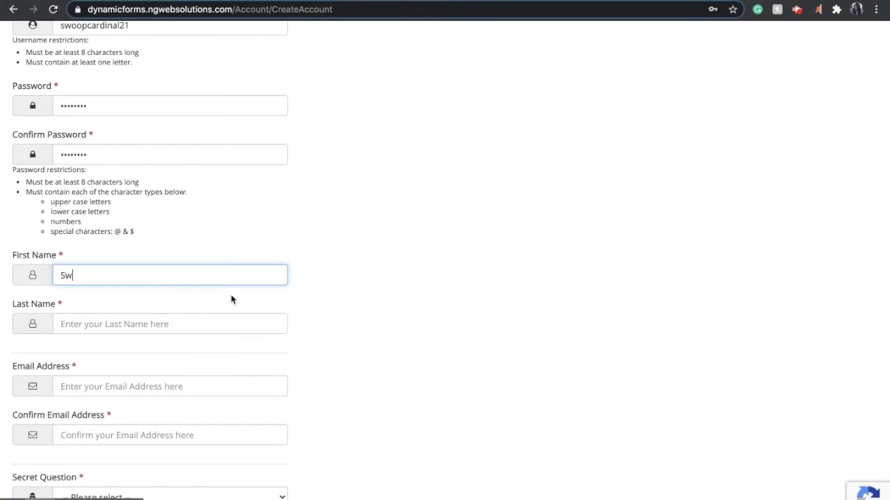
key(Tab)
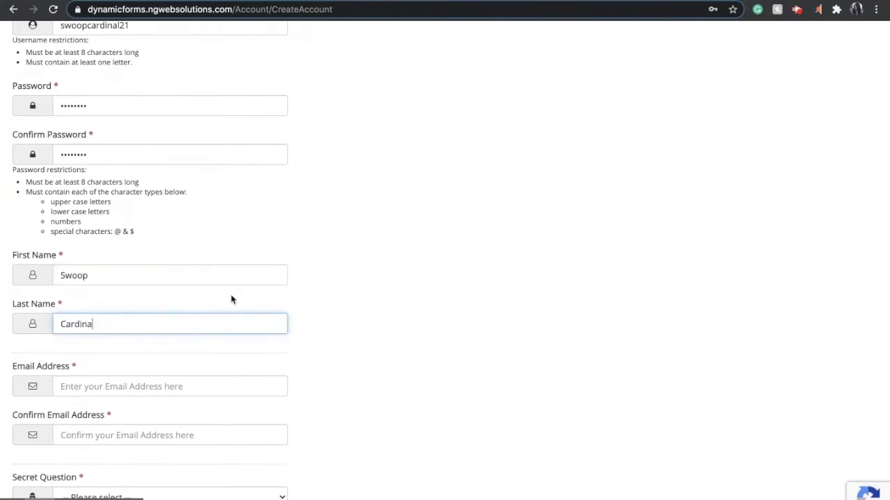
key(Tab)
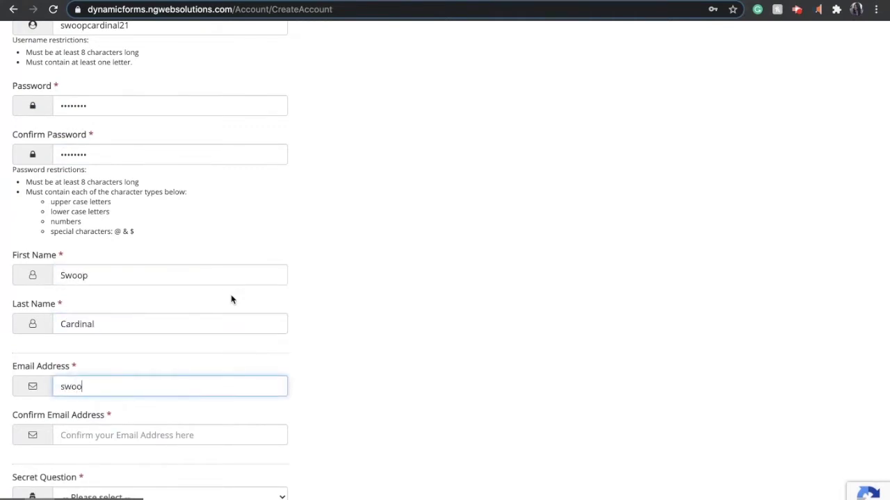
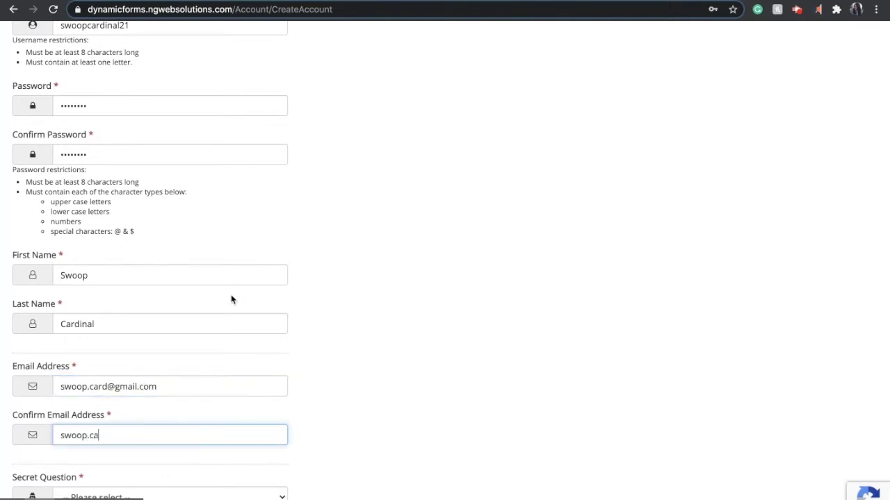
key(Tab)
Step: Choose 'In which city were you born?', enter the secret answer and a location hint, and create the account
scroll(231, 300, down, 3)
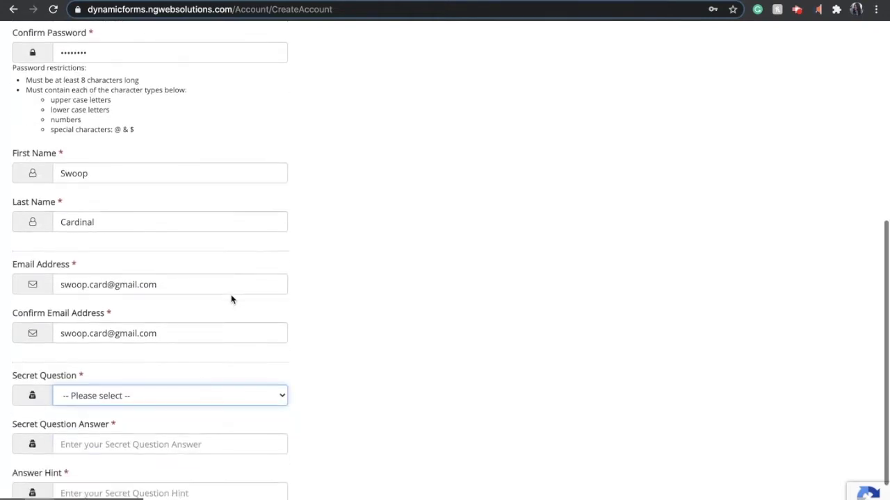
scroll(181, 309, down, 2)
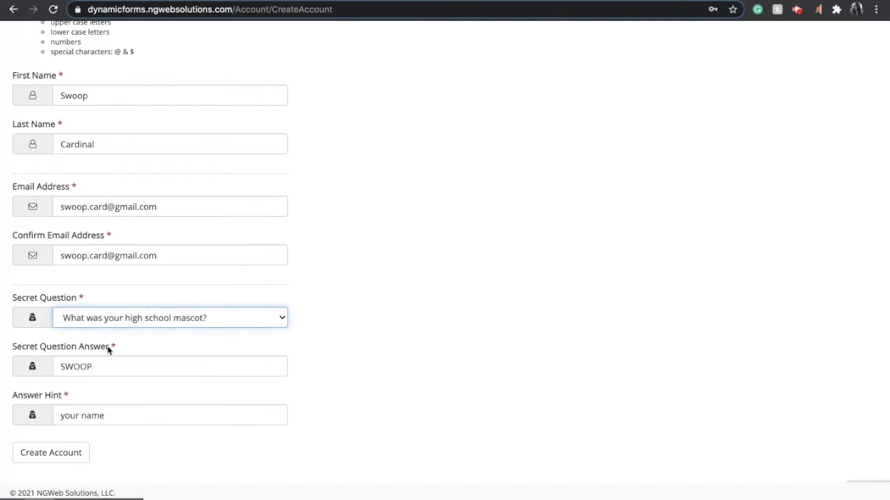
key(Up)
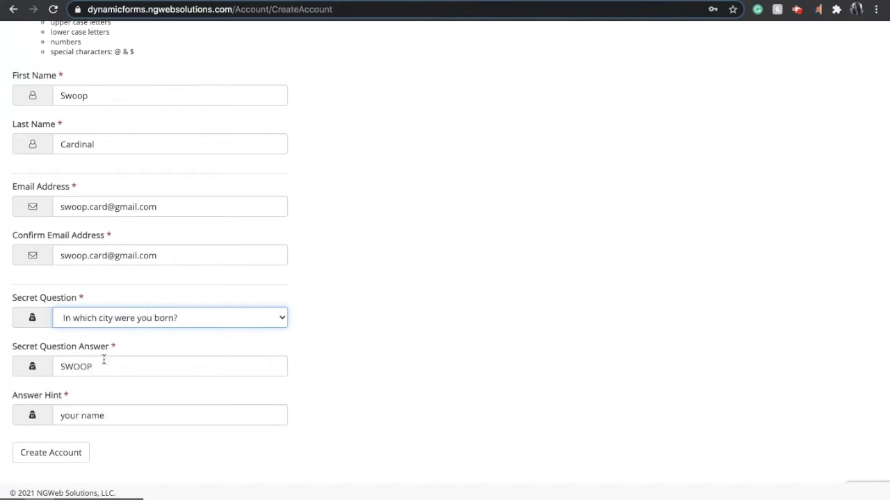
click(32, 366)
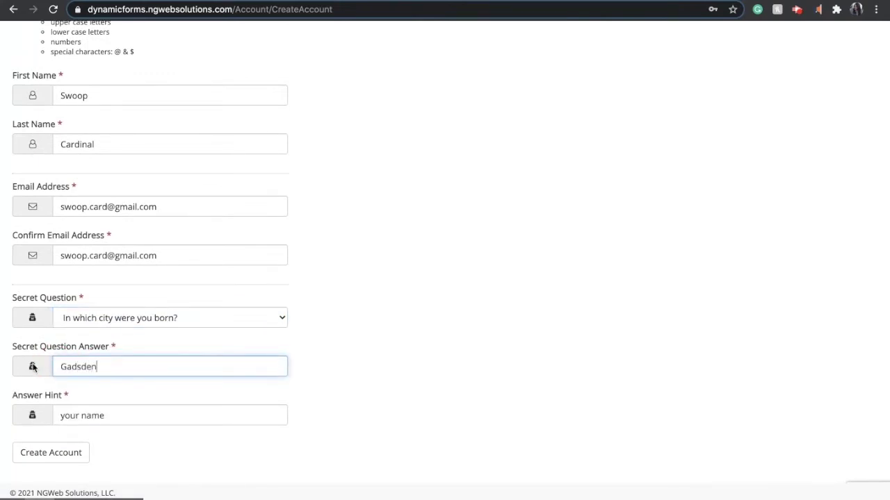
key(Tab)
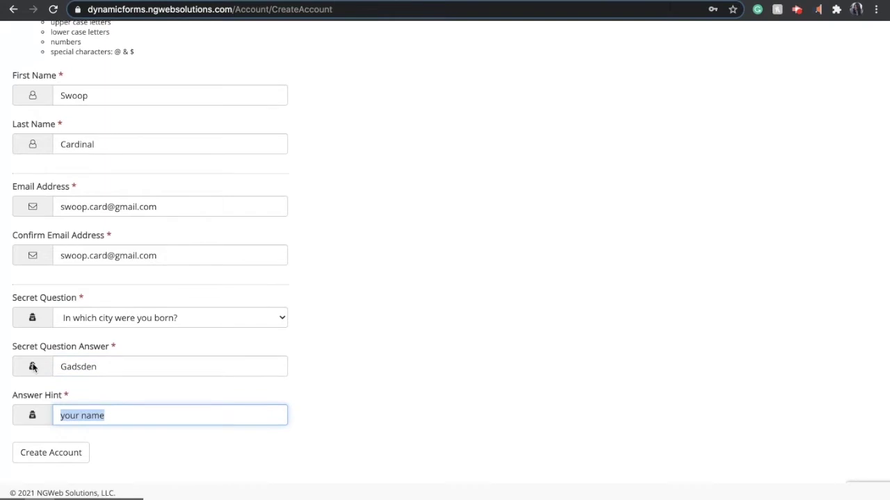
key(BackSpace)
text(location)
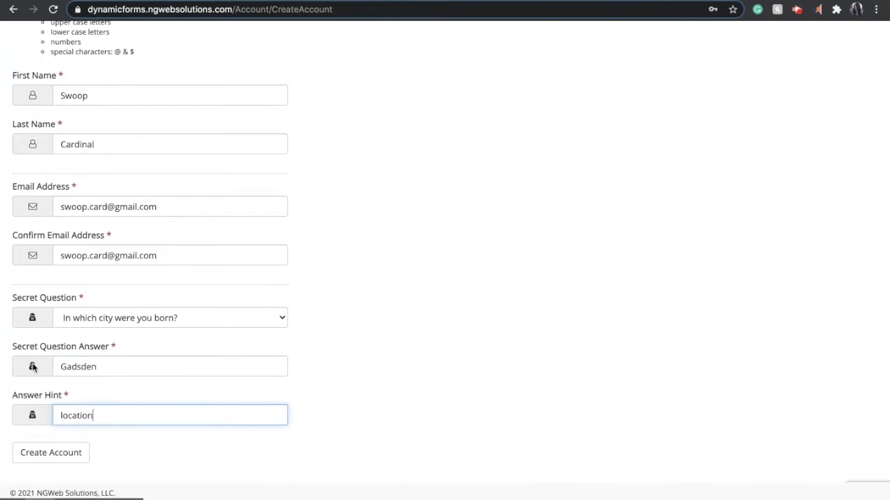
click(70, 458)
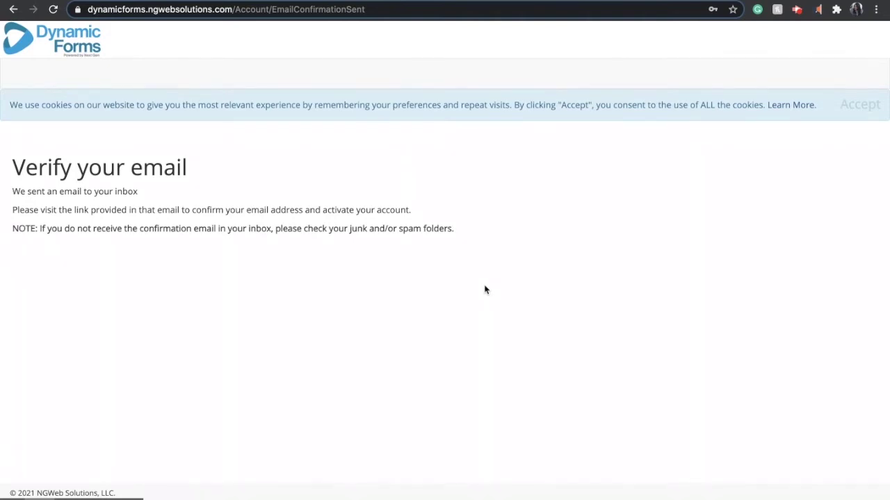
Step: Open the 'Confirm your email' message from notify in the Gmail inbox
click(354, 4)
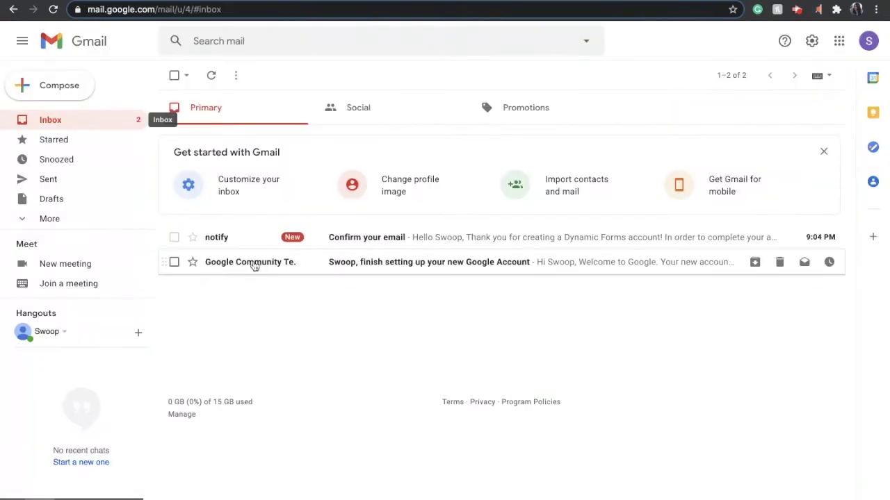
click(345, 239)
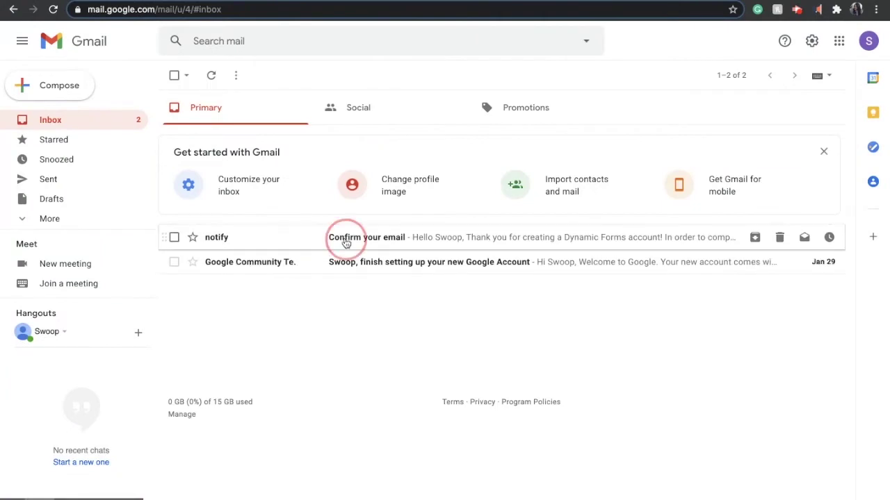
click(393, 236)
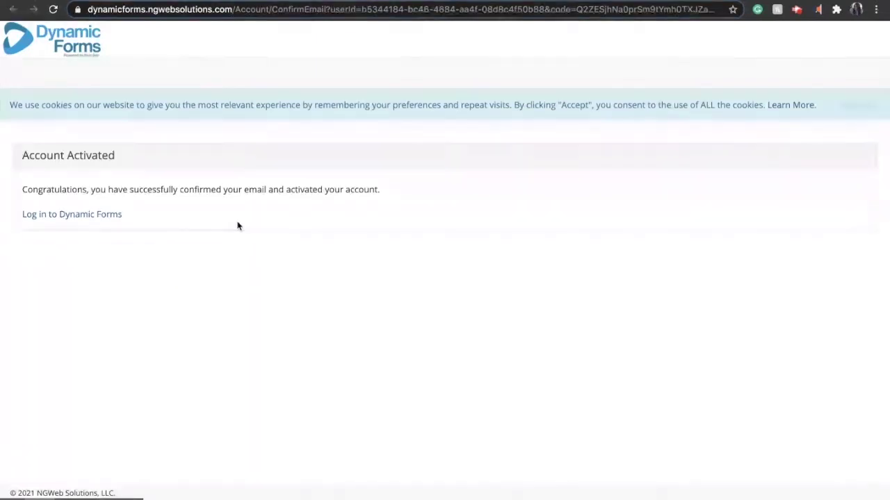
Step: Go from the Account Activated page to the Dynamic Forms log-in page
click(108, 215)
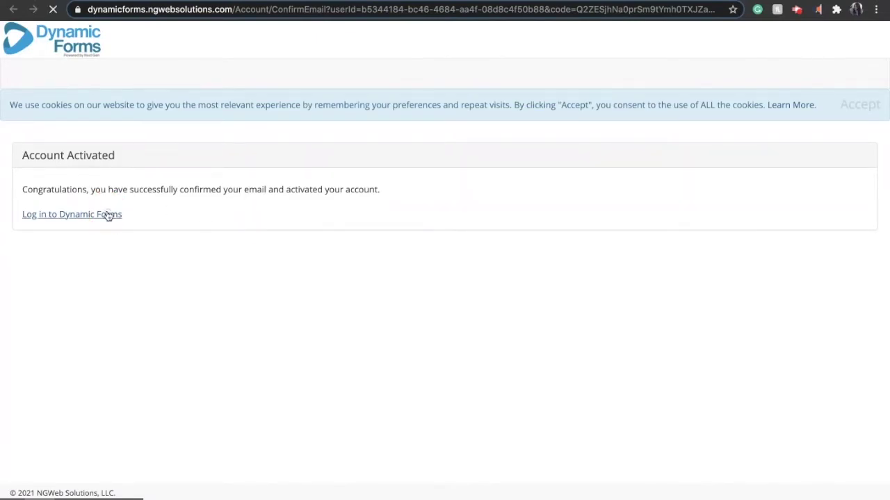
Step: Sign in with the account e-mail and password, answer the security question, and mark this device as trusted
click(383, 222)
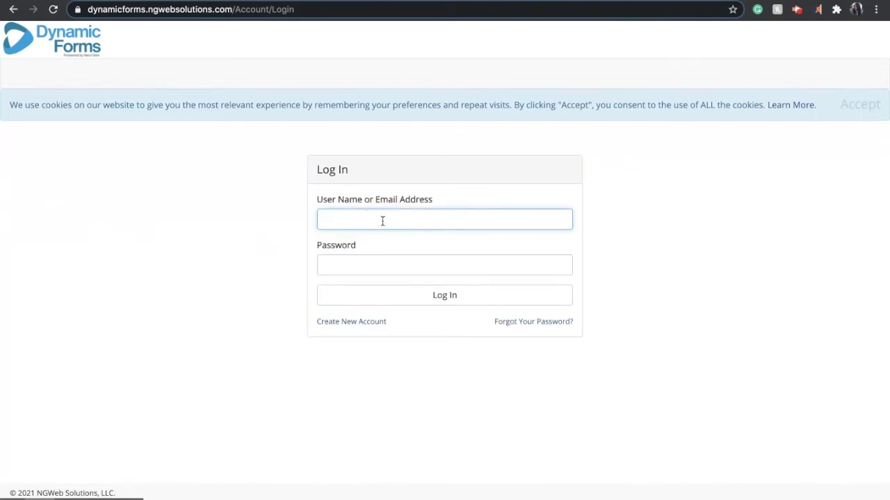
key(Tab)
text(••)
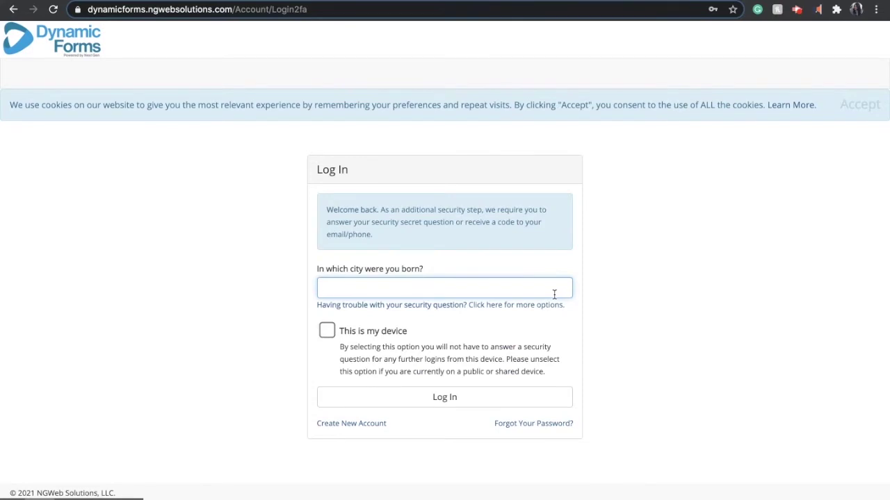
click(331, 333)
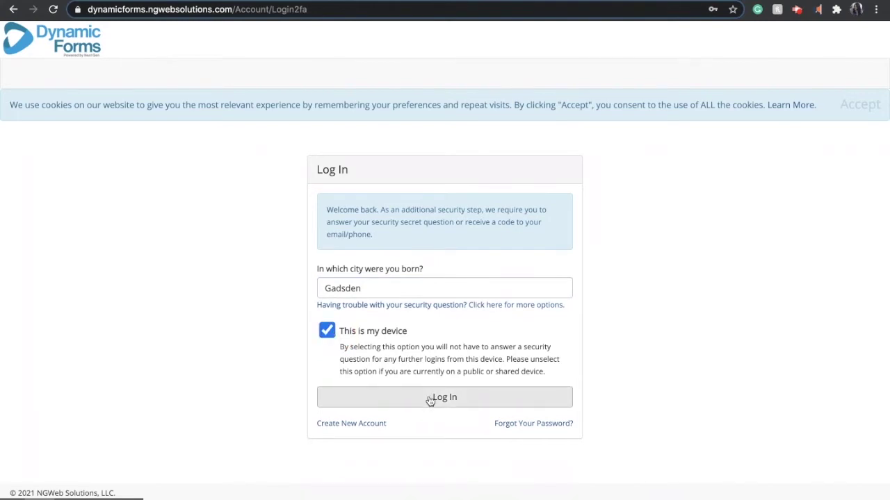
click(430, 401)
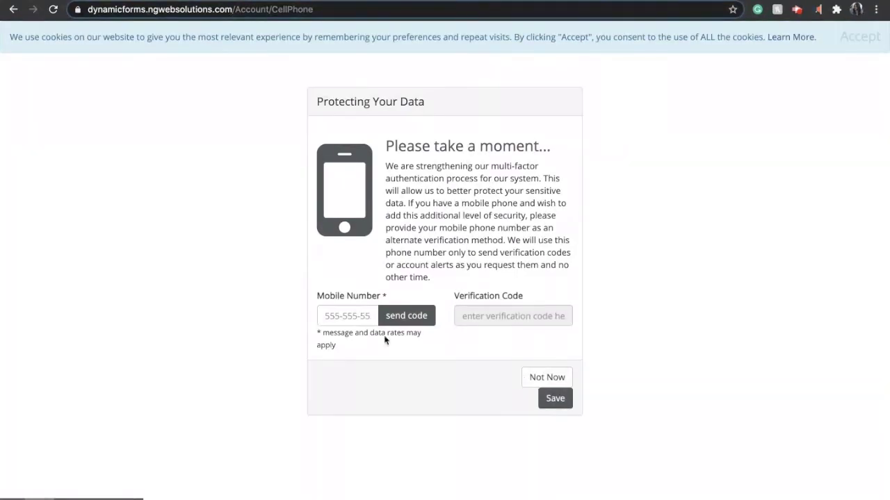
Step: Enter the mobile number and its verification code, then save to reach the drafts dashboard
click(333, 314)
click(507, 312)
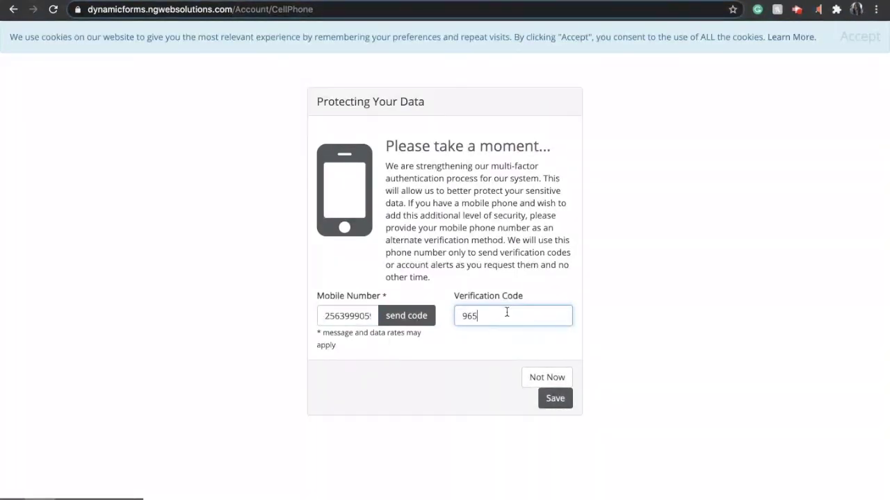
click(565, 399)
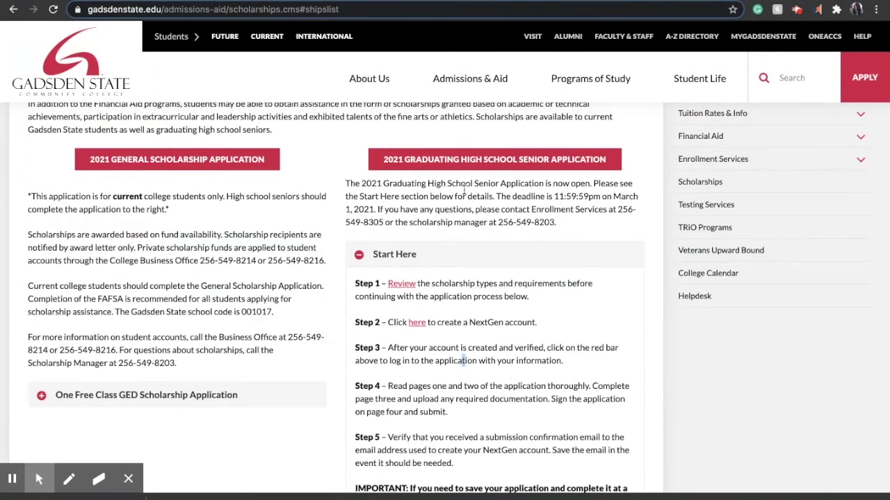
Step: Open the 2021 Graduating High School Senior Application, read its general information, and continue
click(467, 167)
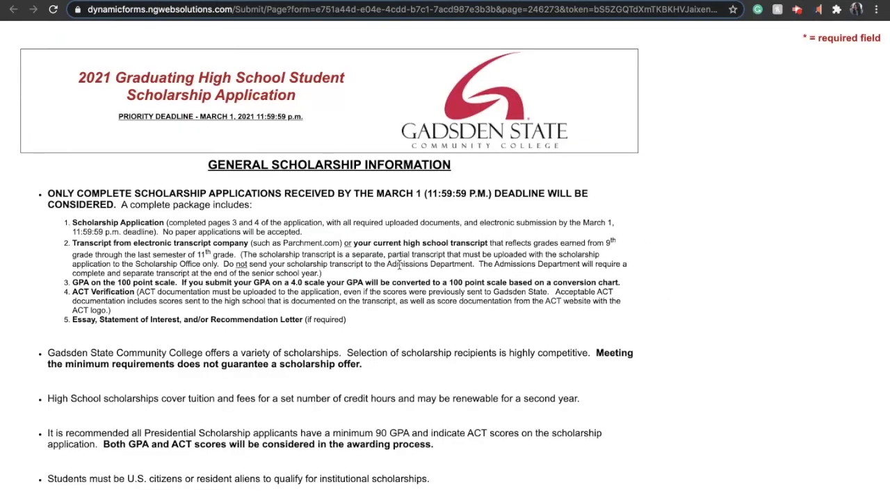
scroll(399, 265, down, 1)
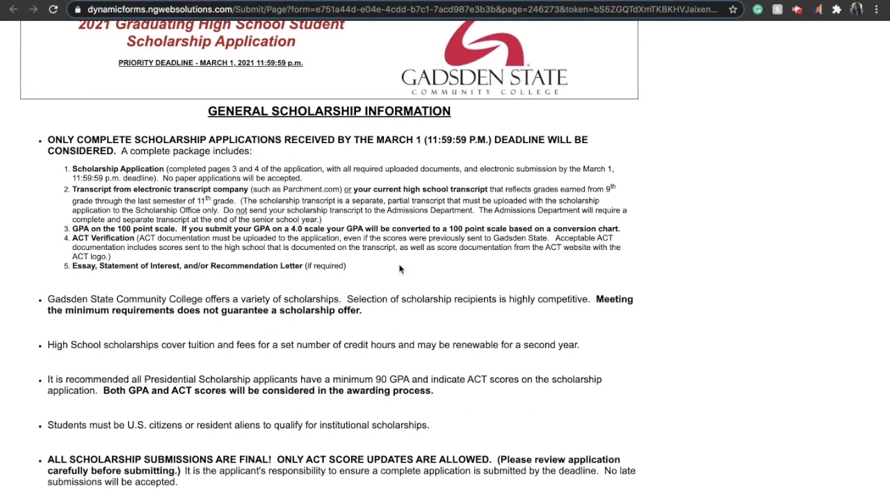
scroll(399, 269, down, 1)
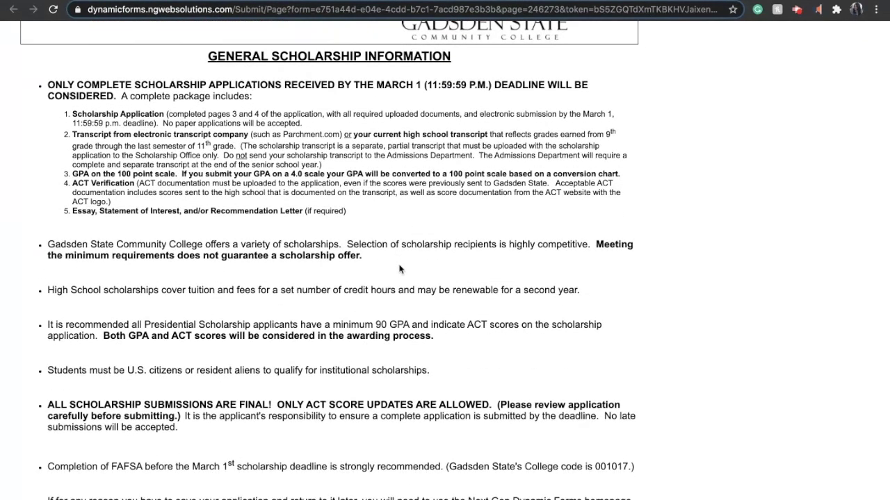
scroll(399, 268, down, 1)
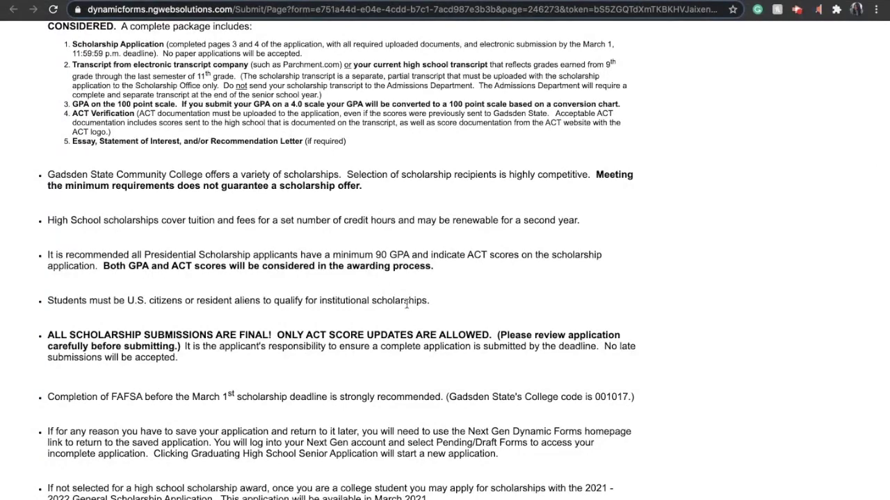
scroll(409, 278, down, 3)
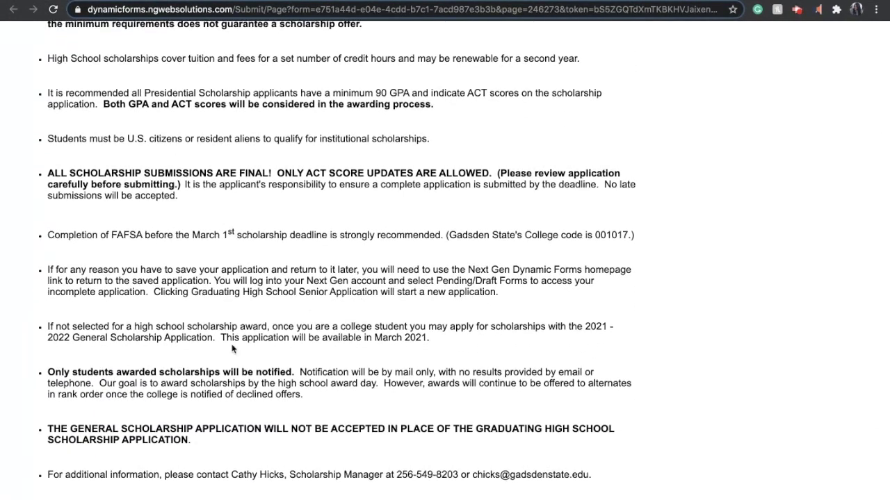
click(105, 496)
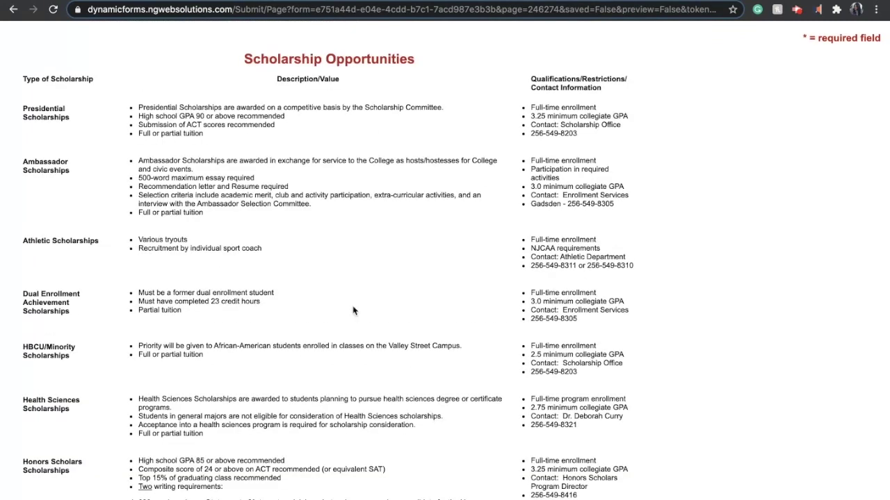
Step: Scroll through the Scholarship Opportunities overview and continue to the Personal Information form
scroll(354, 306, down, 4)
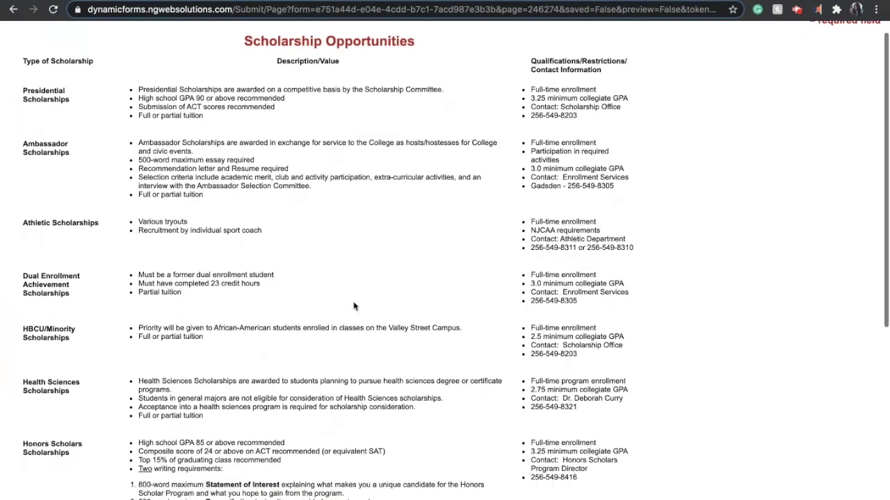
scroll(353, 301, down, 4)
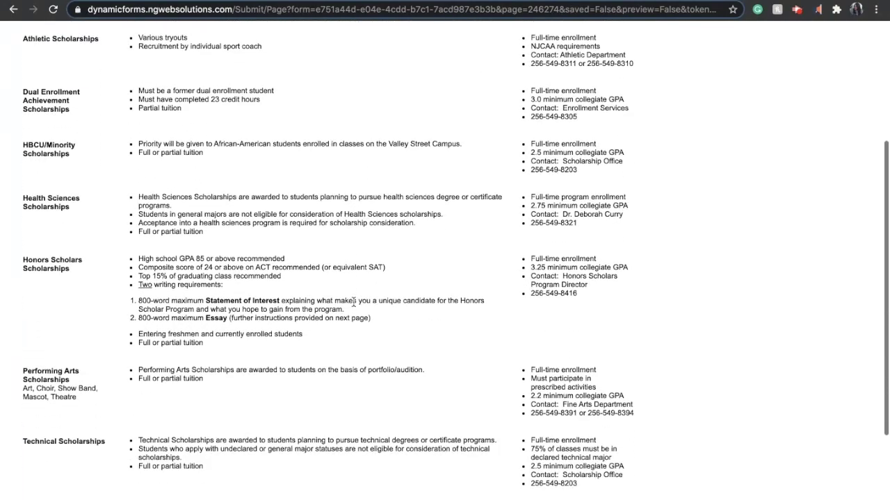
scroll(353, 306, down, 2)
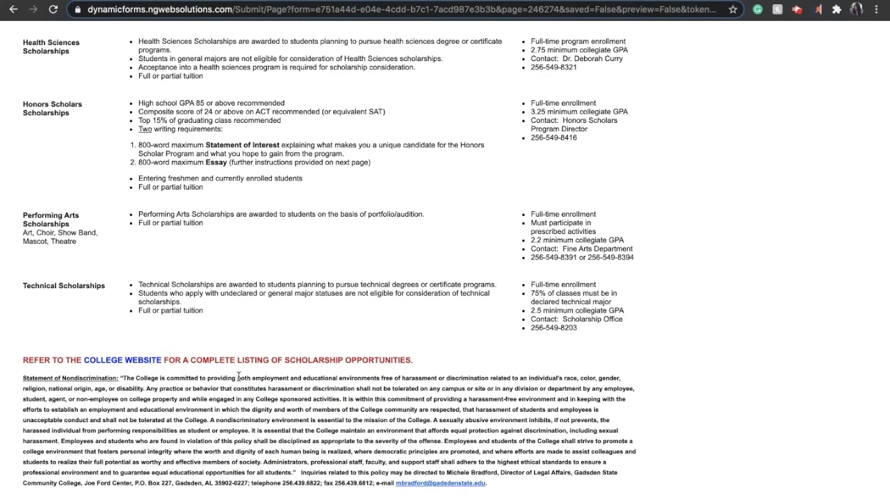
click(173, 499)
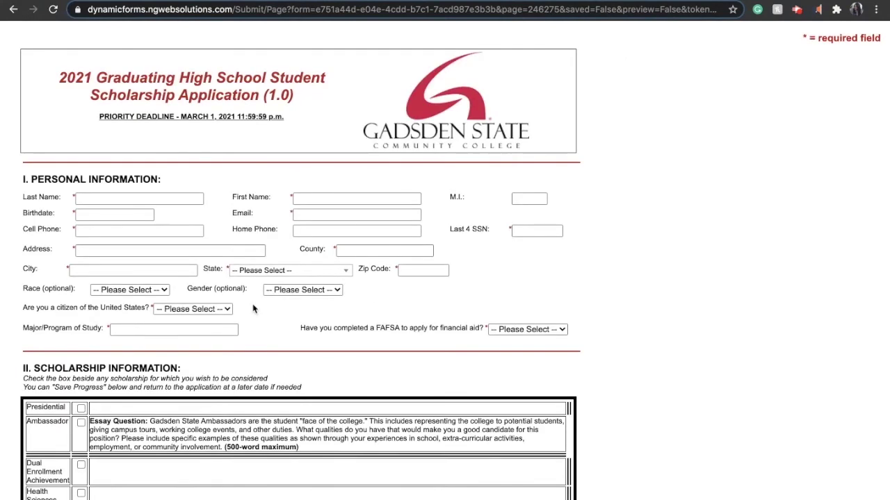
Step: Enter the applicant's last name and first name, correcting the last name after a mix-up
scroll(254, 311, down, 1)
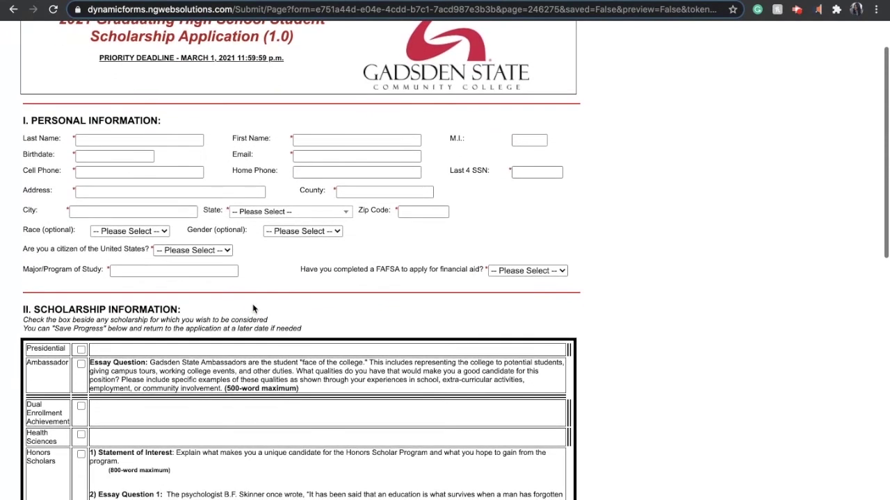
click(156, 141)
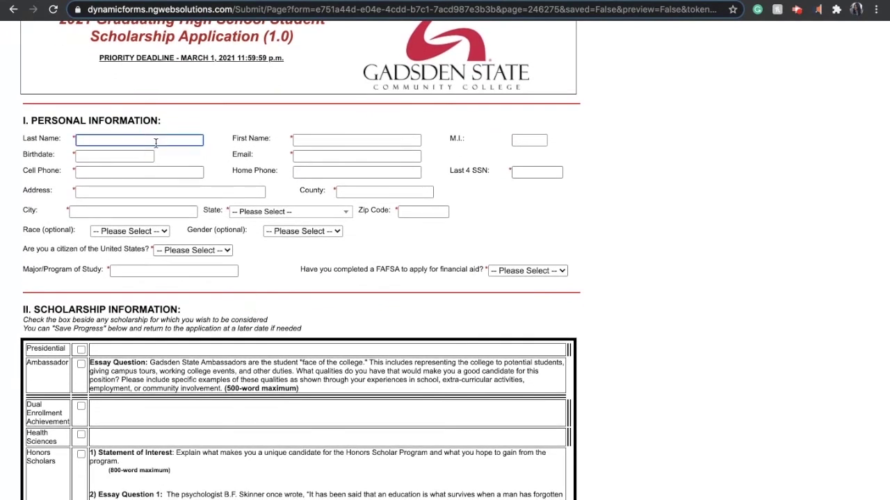
click(156, 141)
text(Swoop)
key(Tab)
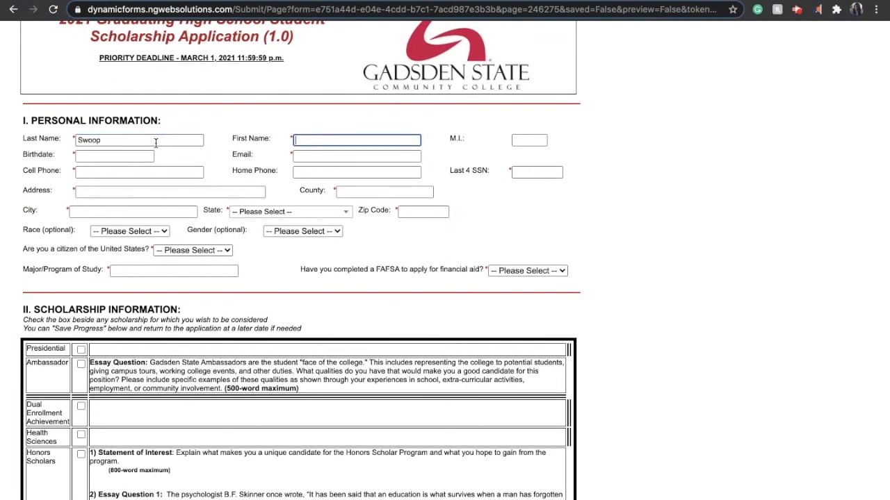
click(155, 142)
key(ctrl+a)
text(Cardinal)
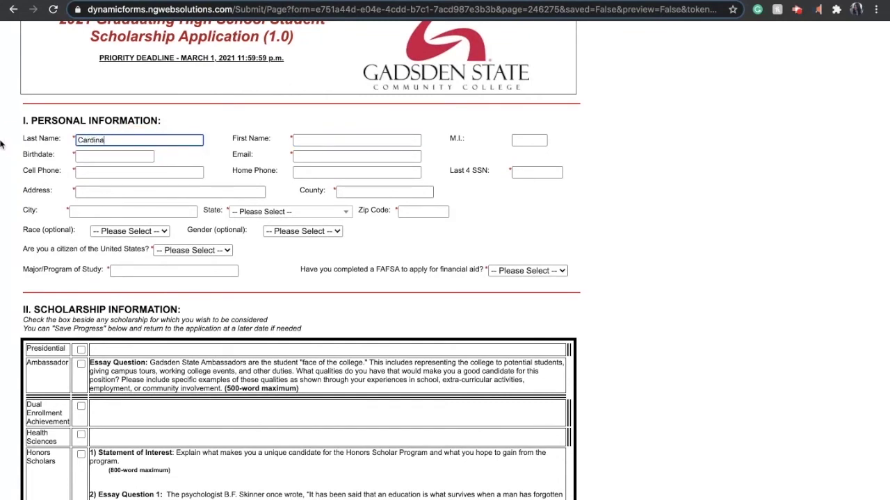
key(Tab)
text(Swoop)
Step: Enter 01 as the birthdate month and check the Ambassador scholarship
key(Tab)
key(Tab)
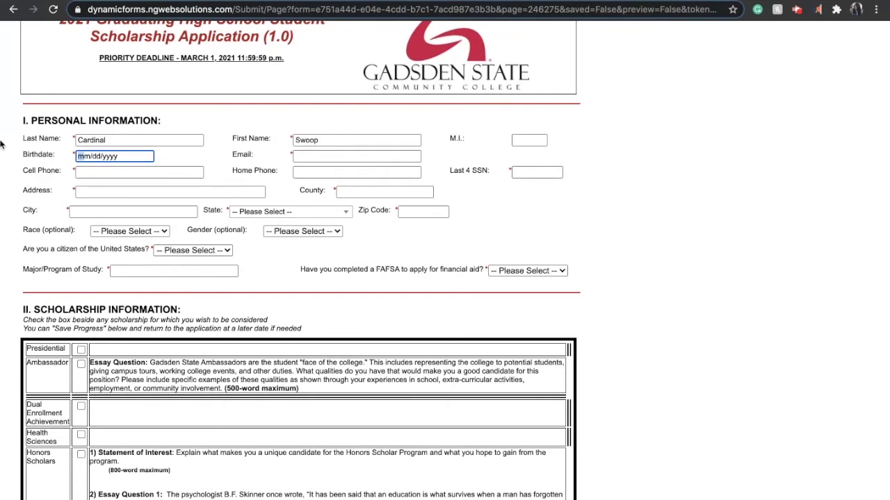
text(01)
scroll(77, 139, down, 4)
click(81, 82)
Step: Check the Presidential and Honors Scholars scholarships alongside Ambassador
click(80, 66)
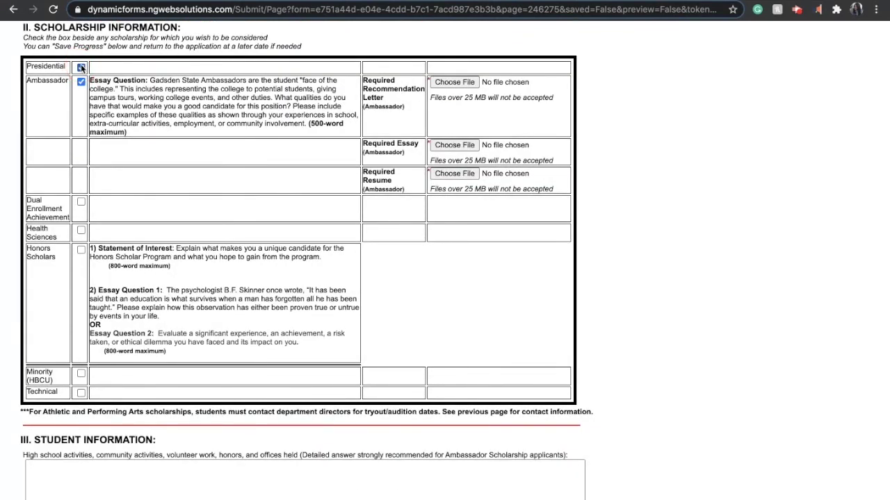
click(81, 252)
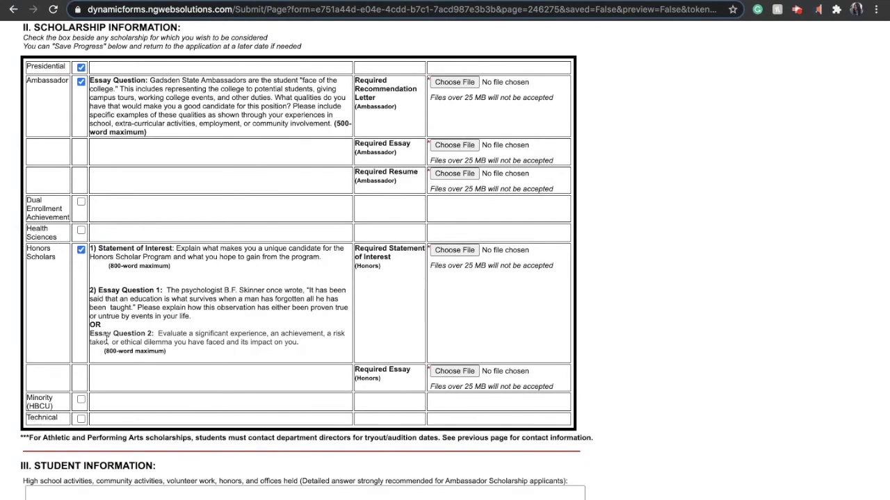
scroll(106, 339, down, 2)
scroll(106, 338, up, 2)
scroll(106, 339, down, 5)
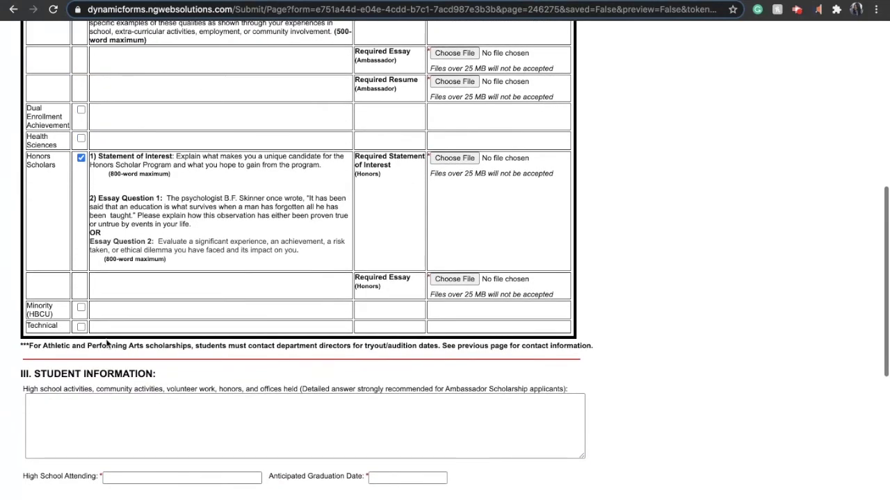
scroll(106, 339, down, 3)
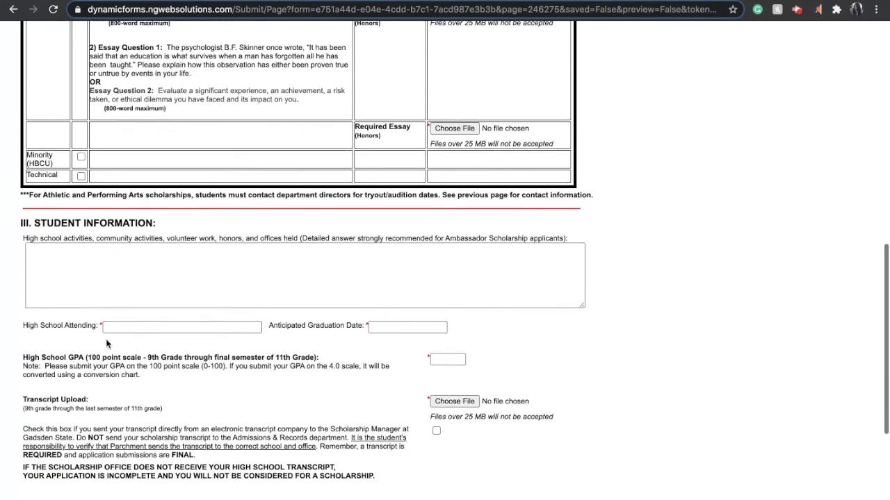
click(77, 244)
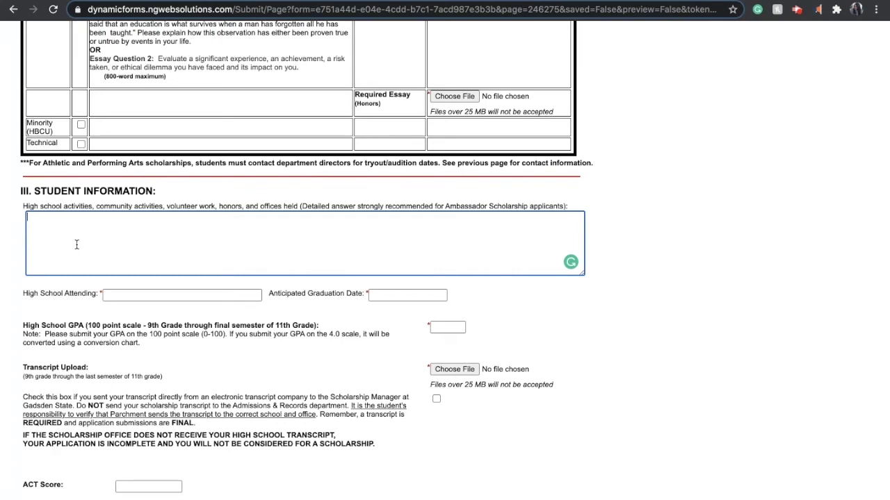
scroll(143, 352, down, 2)
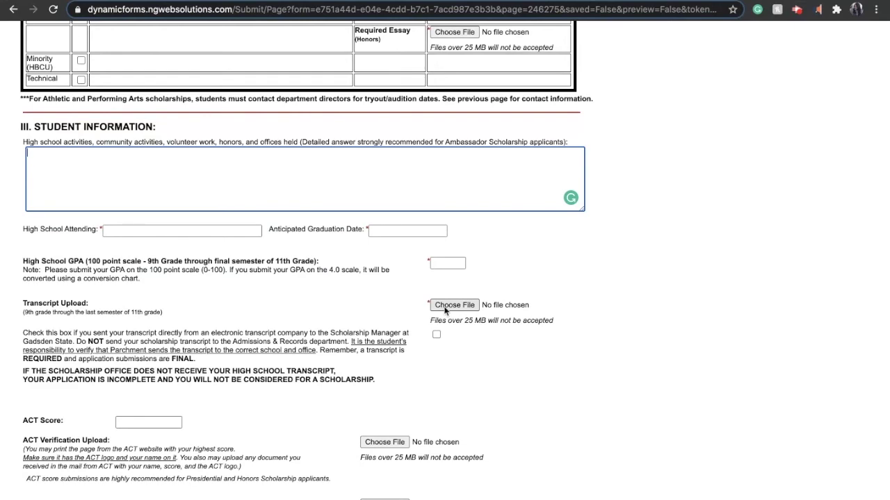
scroll(445, 311, down, 5)
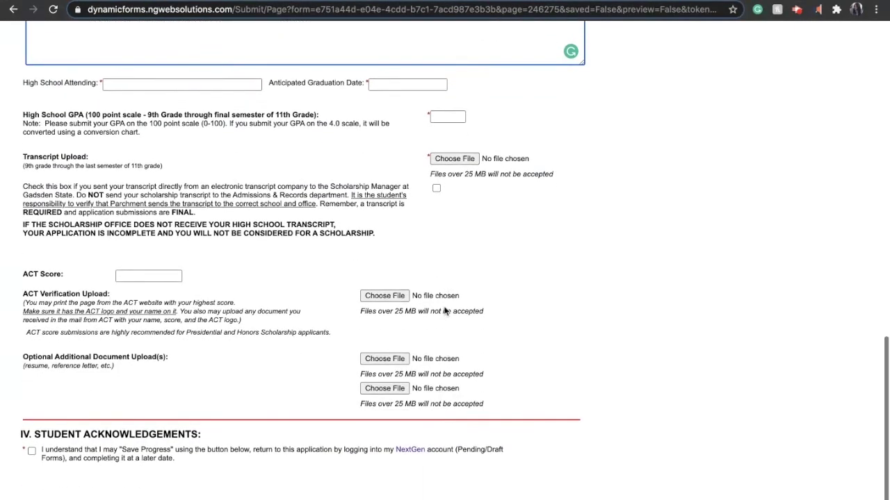
click(178, 276)
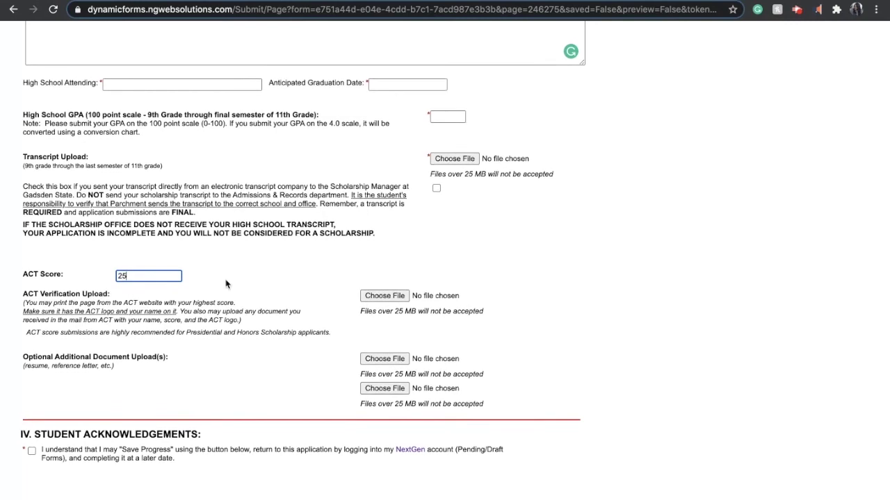
click(93, 274)
key(BackSpace)
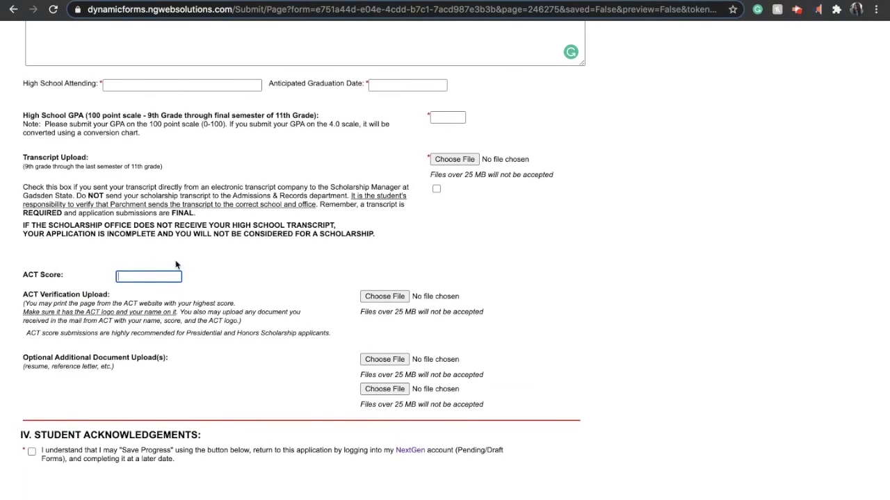
scroll(177, 255, up, 2)
scroll(177, 254, down, 2)
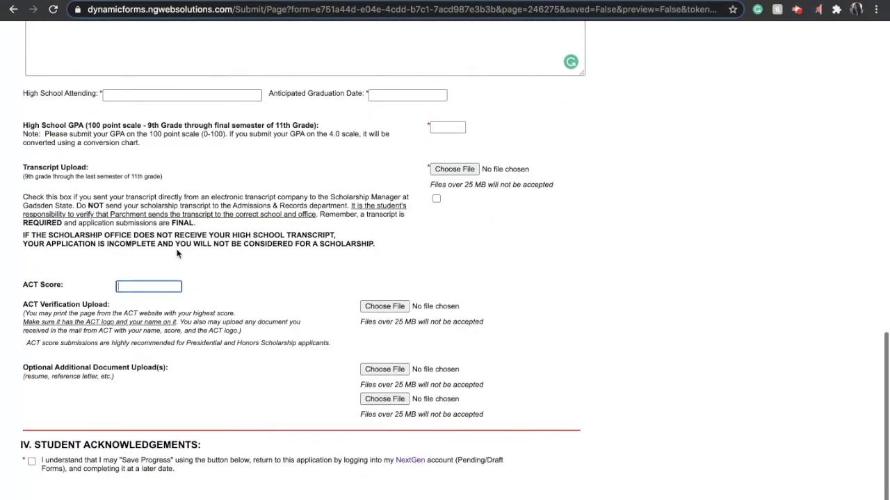
scroll(177, 254, up, 1)
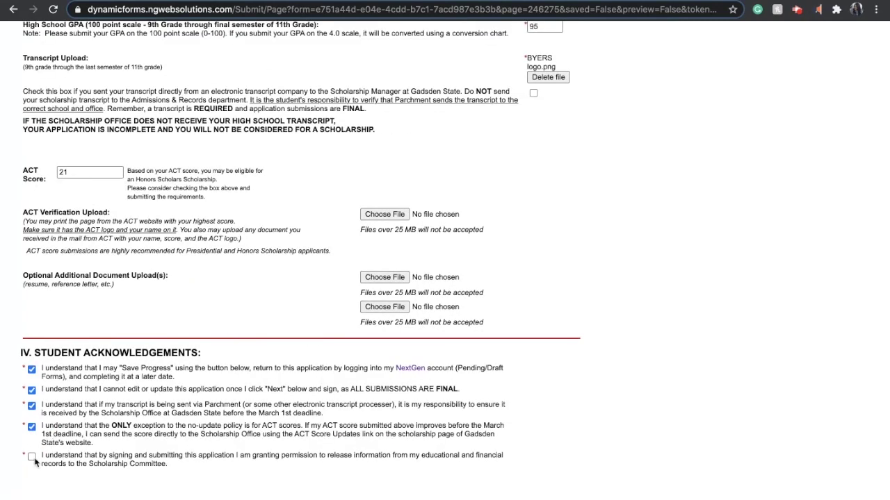
Step: Agree to release records to the Scholarship Committee
click(32, 457)
Step: On the Electronic Signature page, enter the applicant's first and last names in the signing fields
click(175, 496)
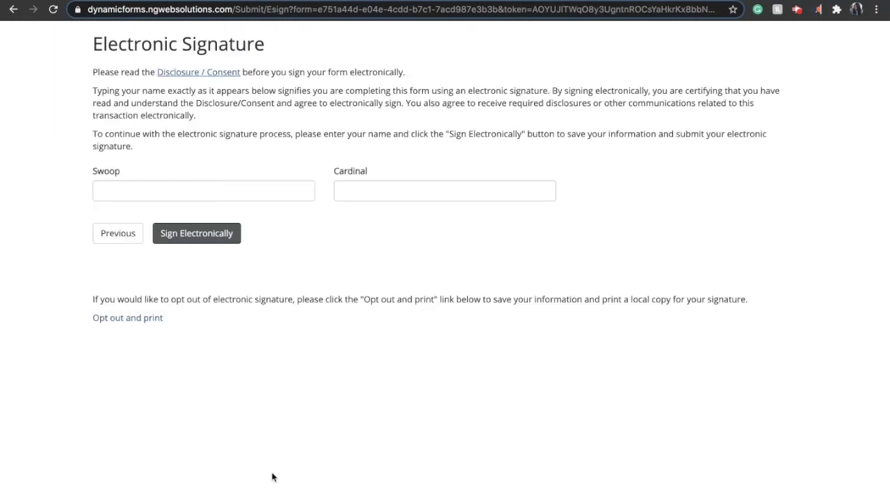
click(226, 193)
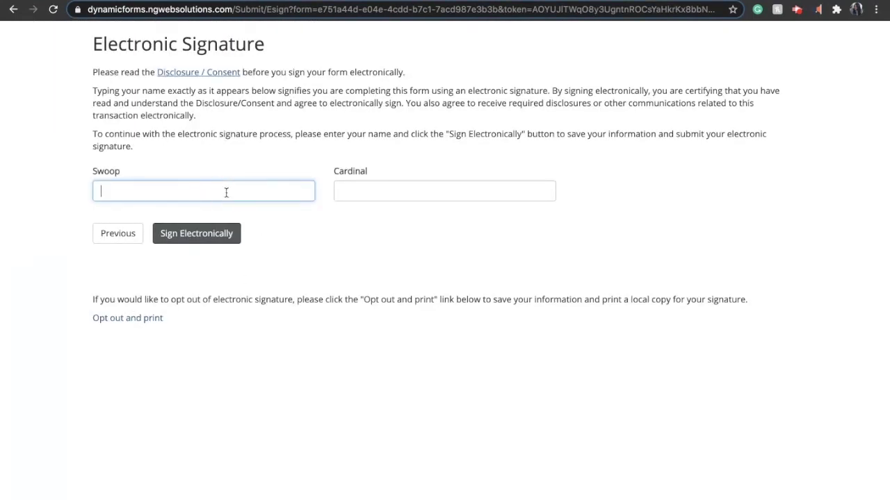
text(Swoop)
key(Tab)
text(Cardinal)
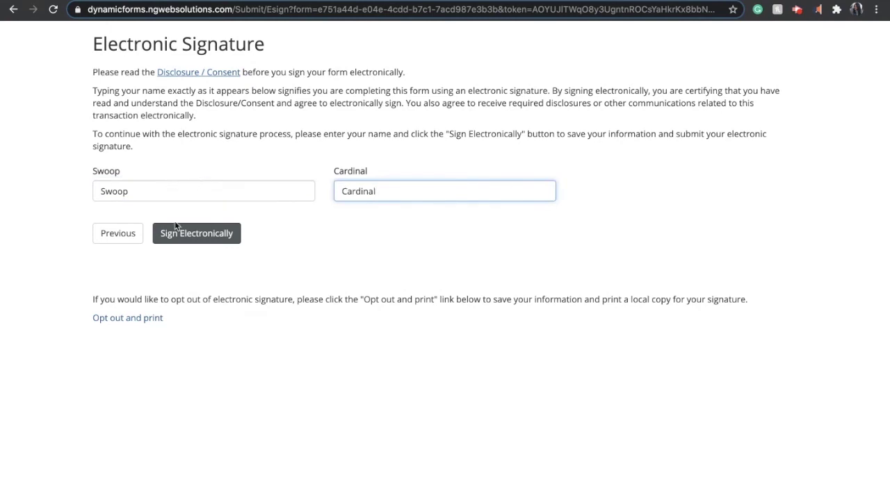